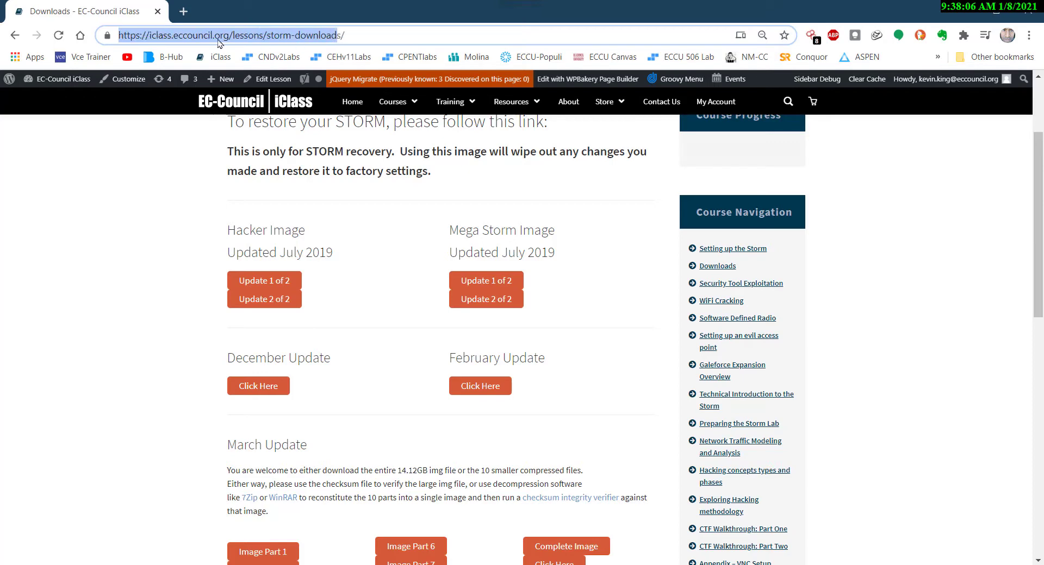
Download both parts of the July 2019 Hacker Image into the Storm2021 folder, keeping the suggested file names
click(379, 33)
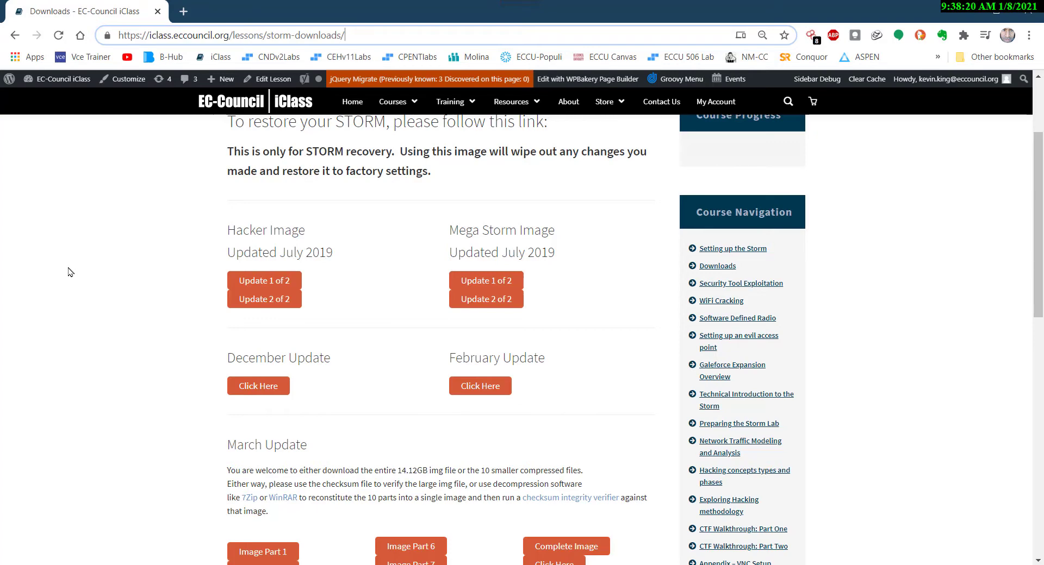
scroll(71, 269, up, 1)
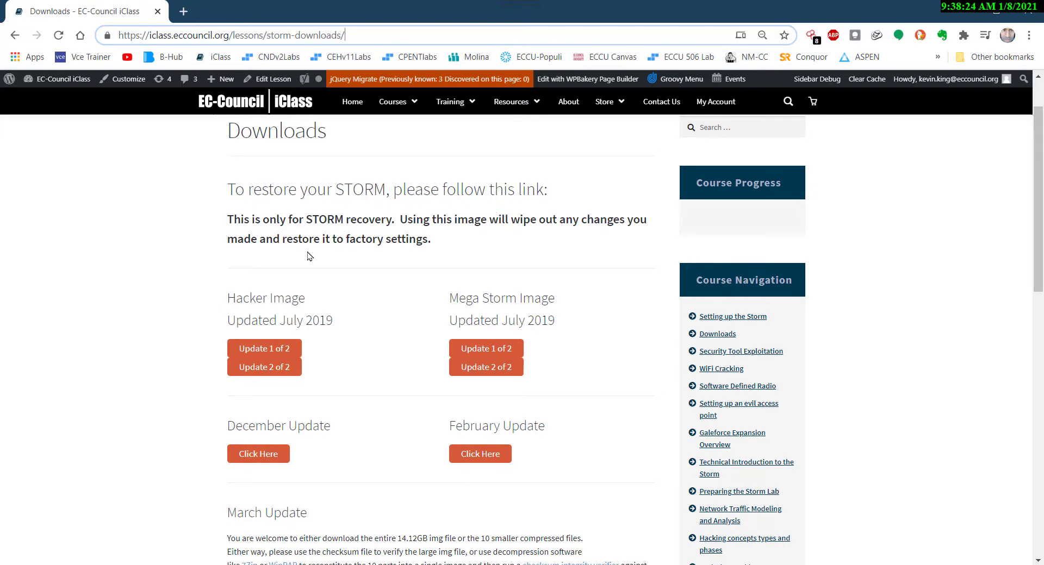
scroll(128, 239, down, 3)
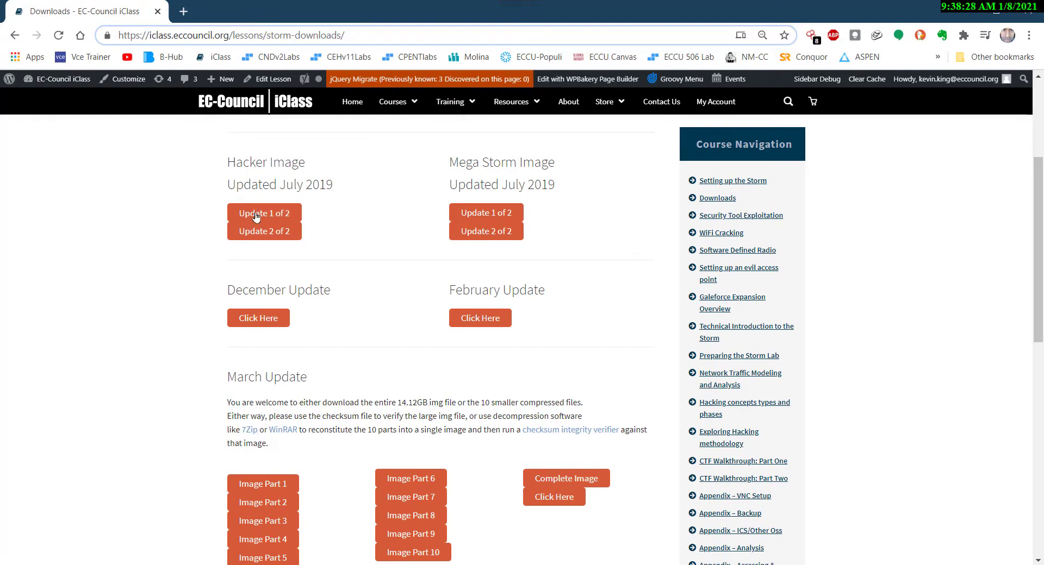
click(256, 215)
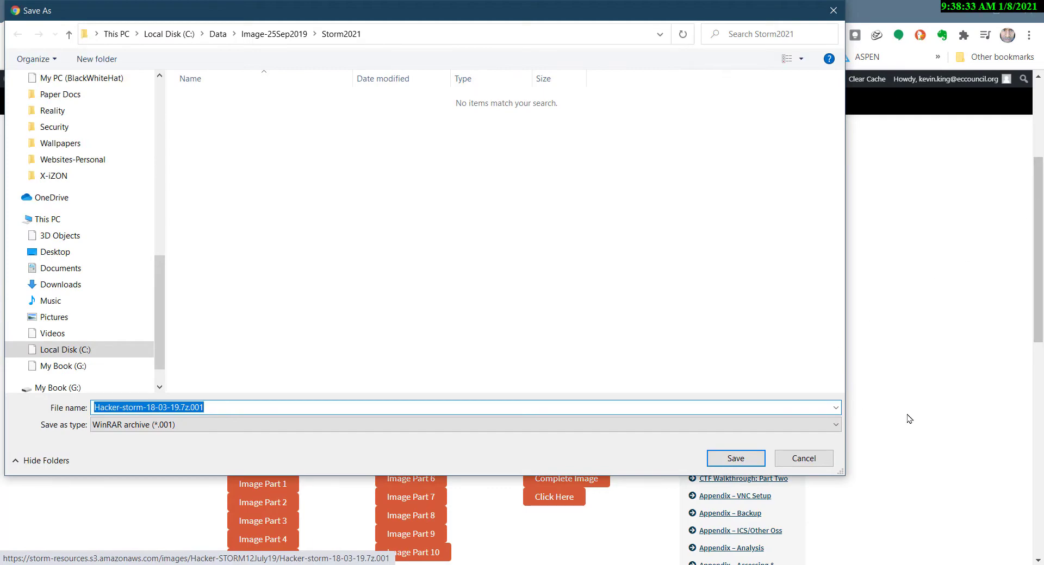
click(748, 459)
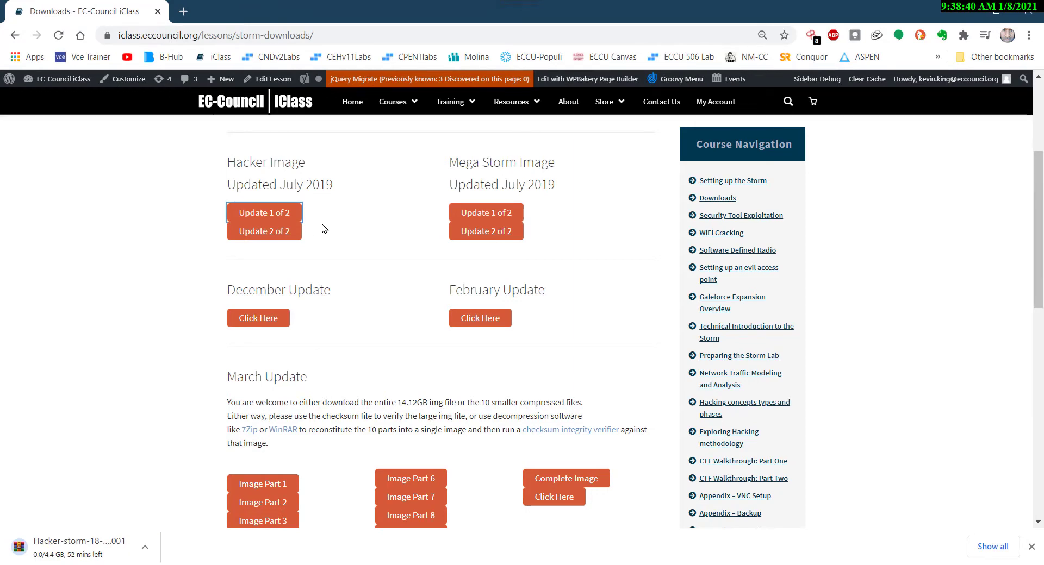
click(269, 237)
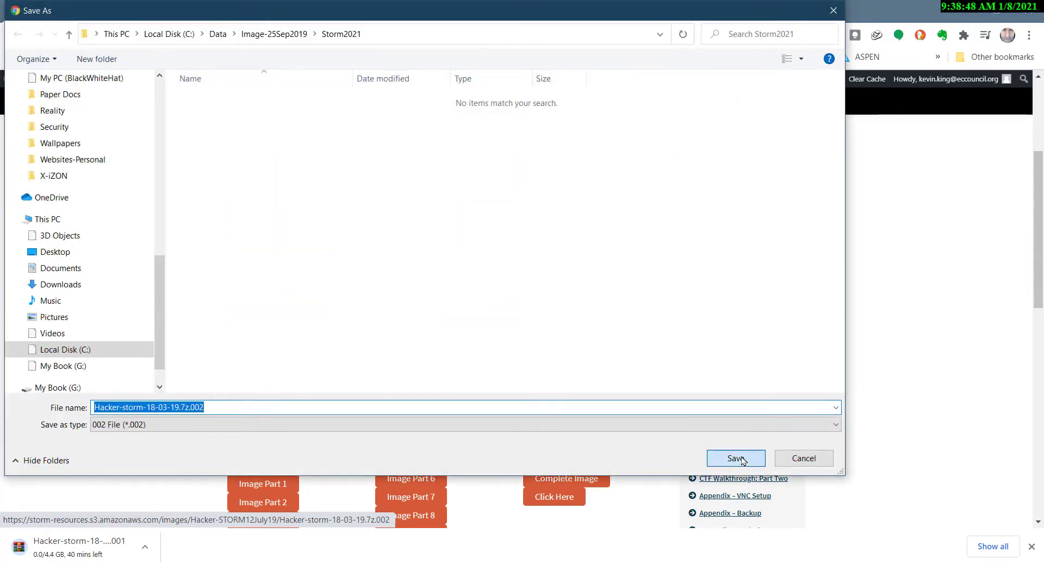
click(736, 459)
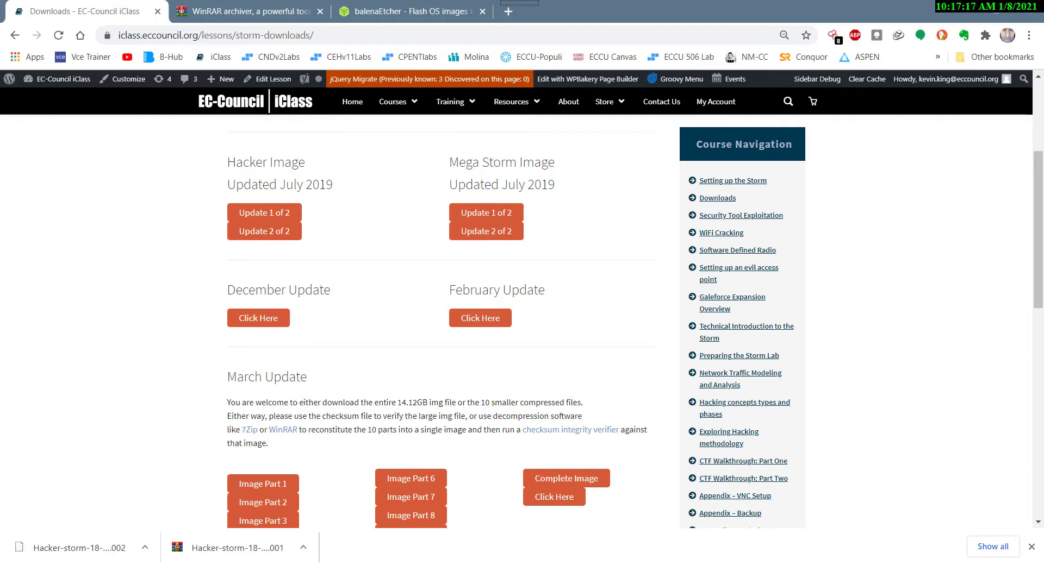
Display the Storm2021 folder's files as large icons and bring up the WinRAR download page behind it
drag(1043, 115, 365, 114)
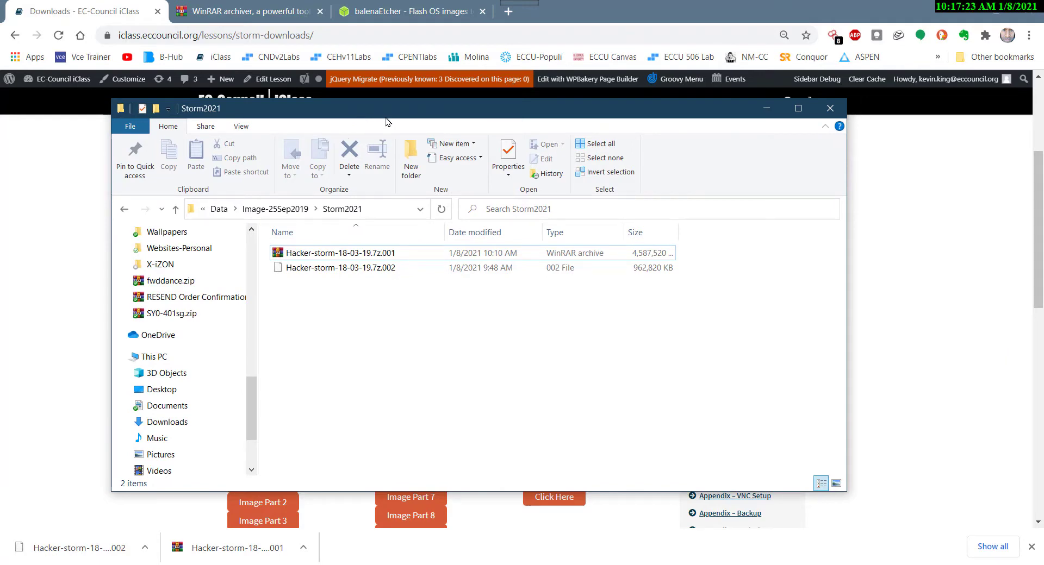
click(251, 132)
click(307, 147)
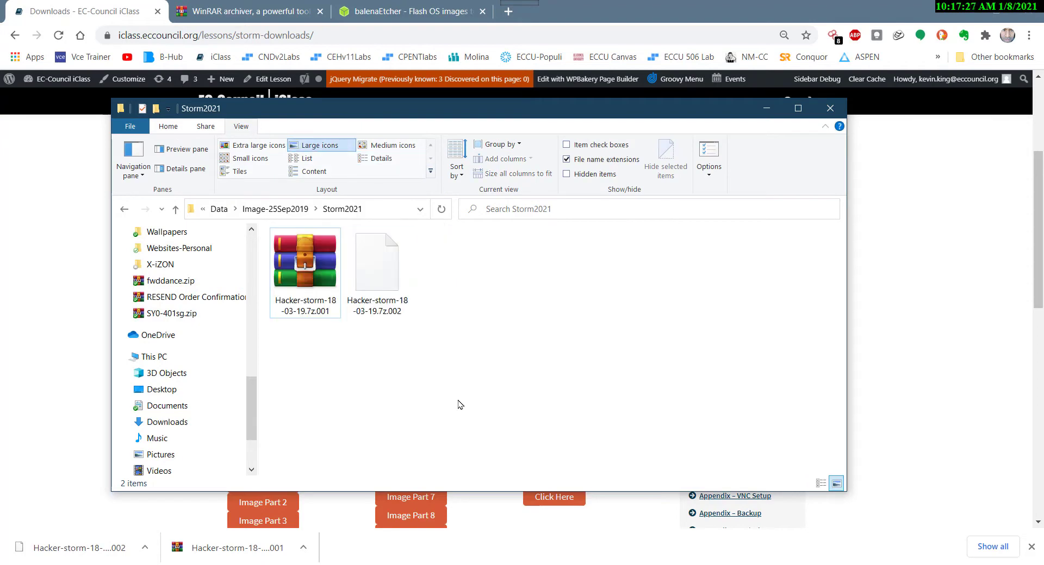
click(279, 13)
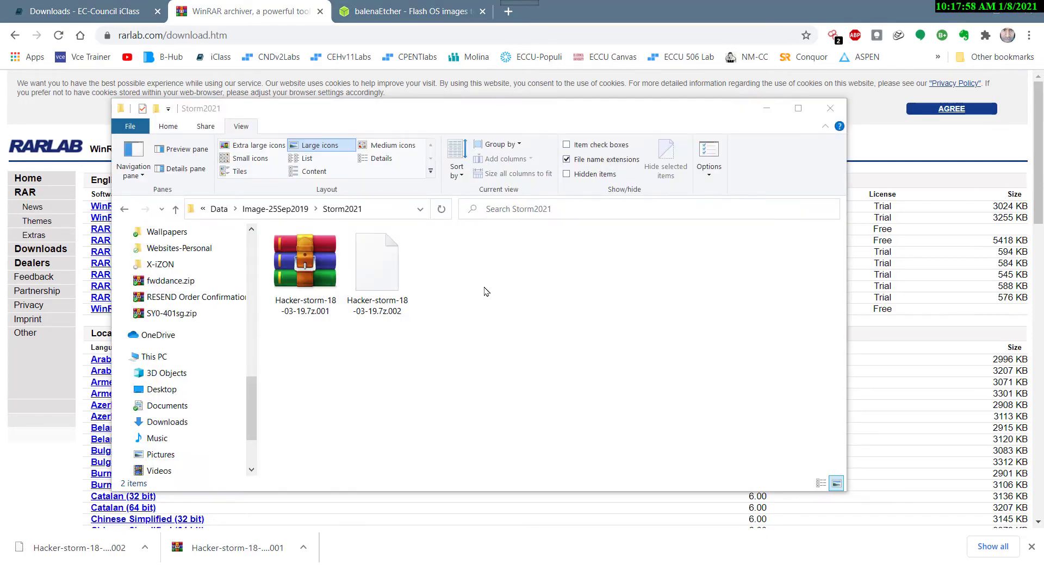
Create a folder named Backup in Storm2021 and copy both Hacker-storm archive parts into it
right_click(468, 349)
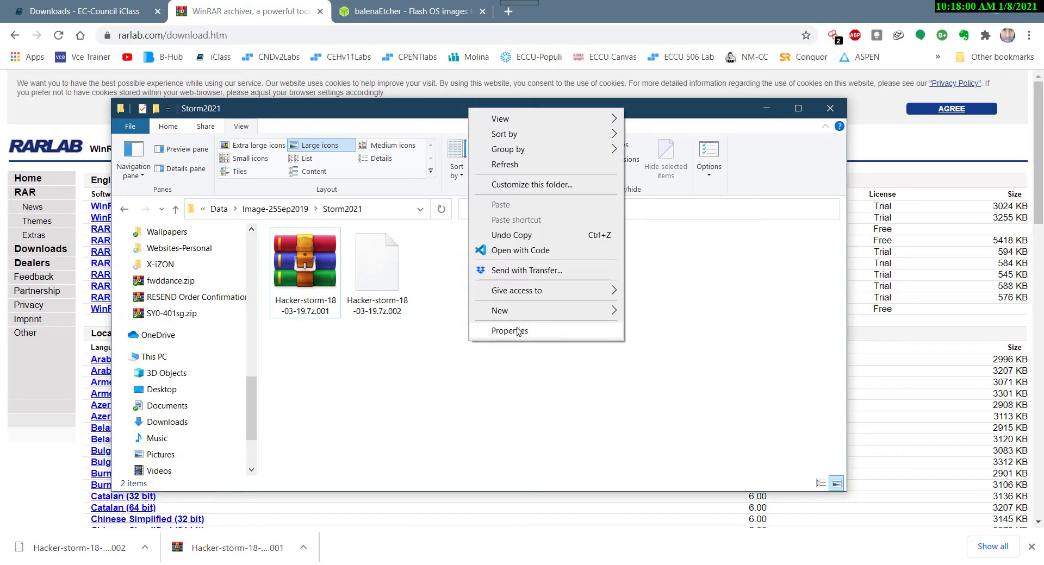
mouse_move(526, 314)
click(645, 315)
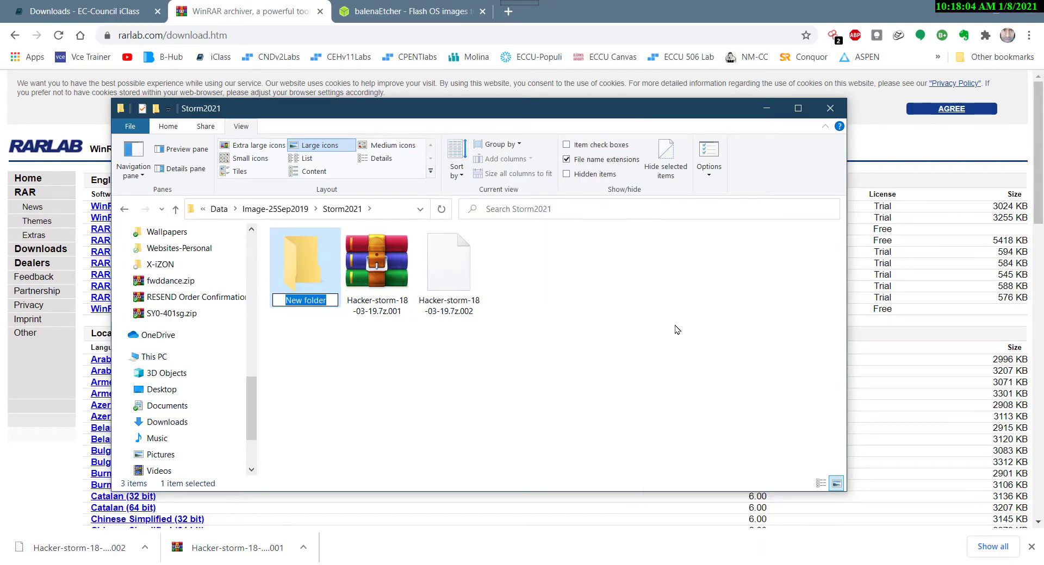
text(Backup)
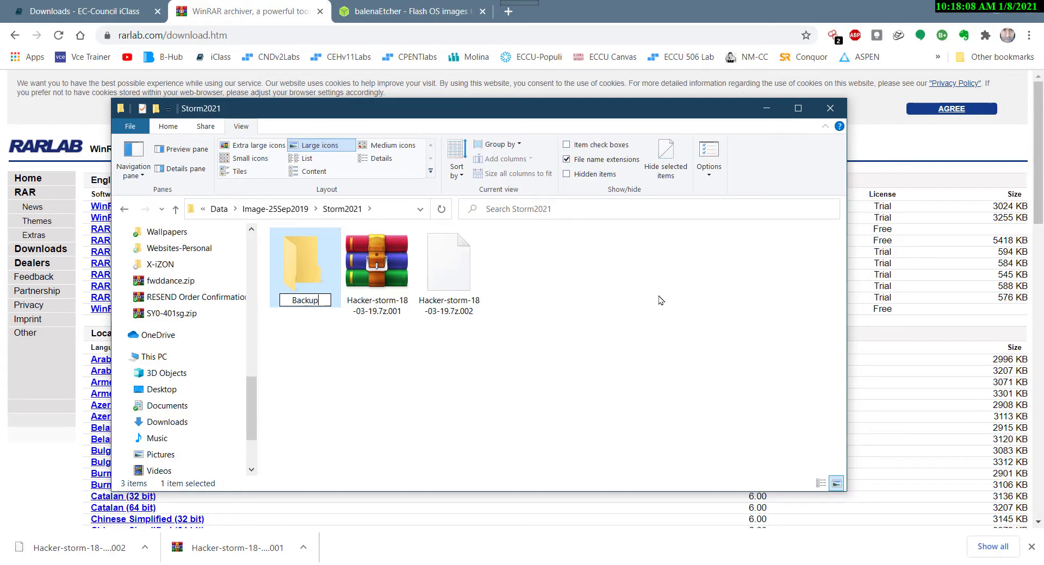
key(Return)
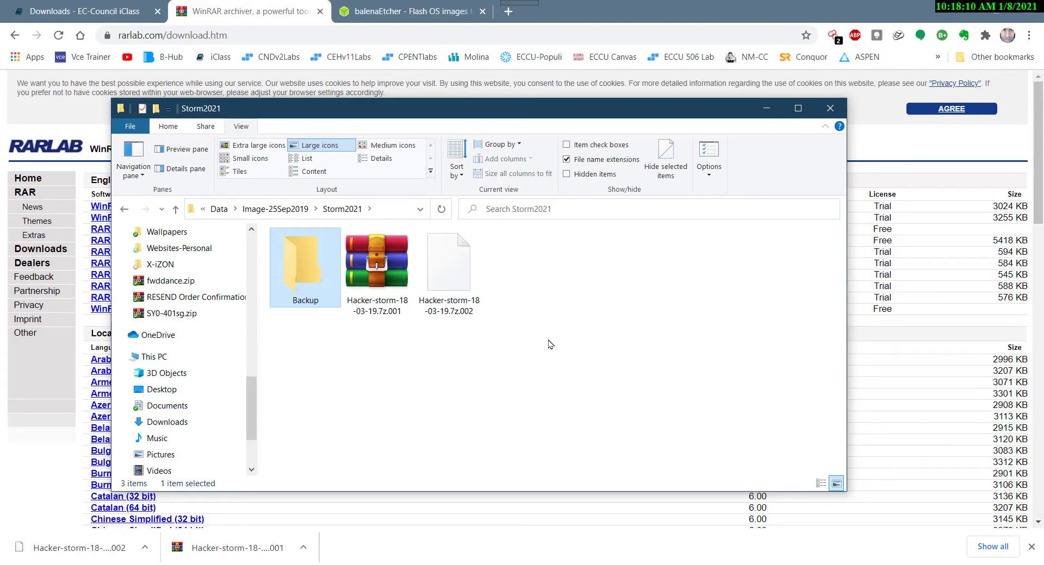
drag(544, 337, 308, 278)
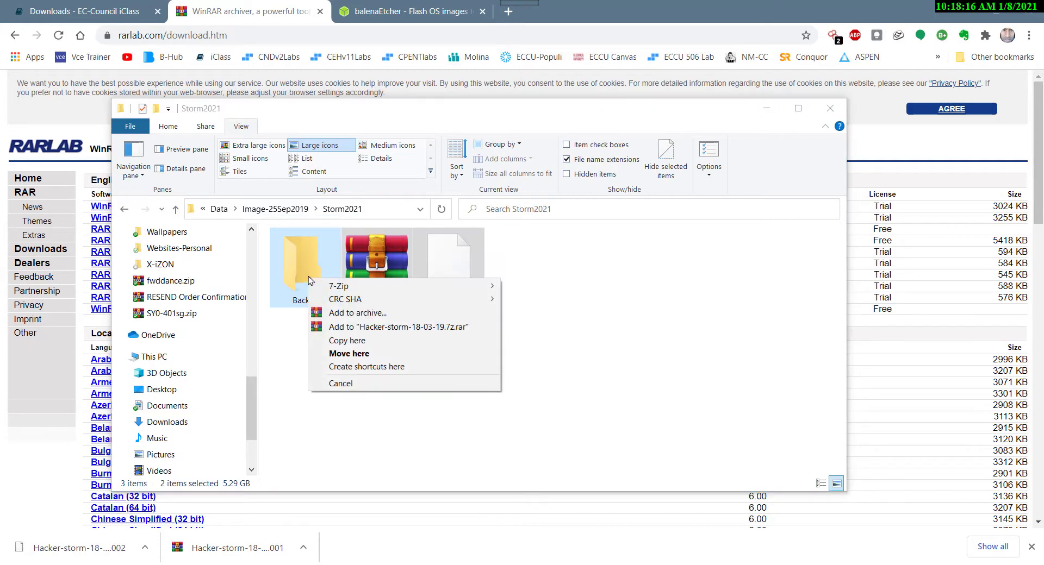
click(414, 341)
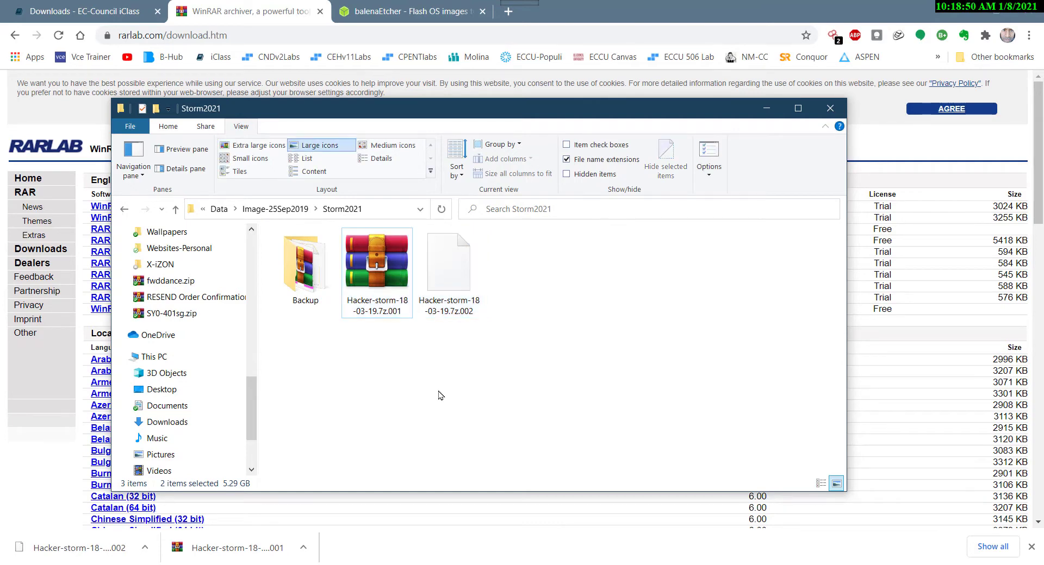
Check the file sizes in the properties of Hacker-storm-18-03-19.7z.001 and Hacker-storm-18-03-19.7z.002
right_click(388, 278)
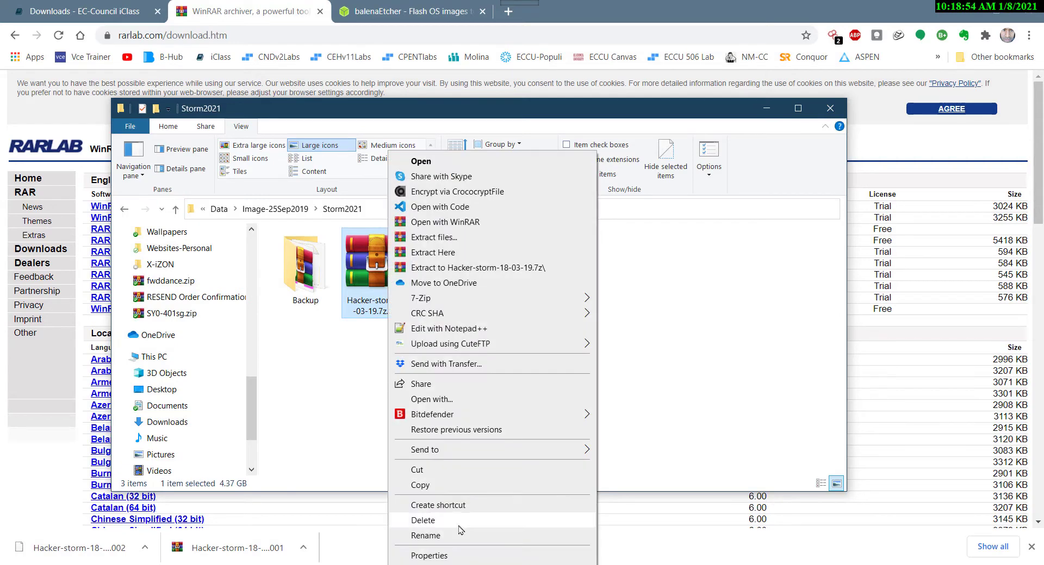
click(430, 556)
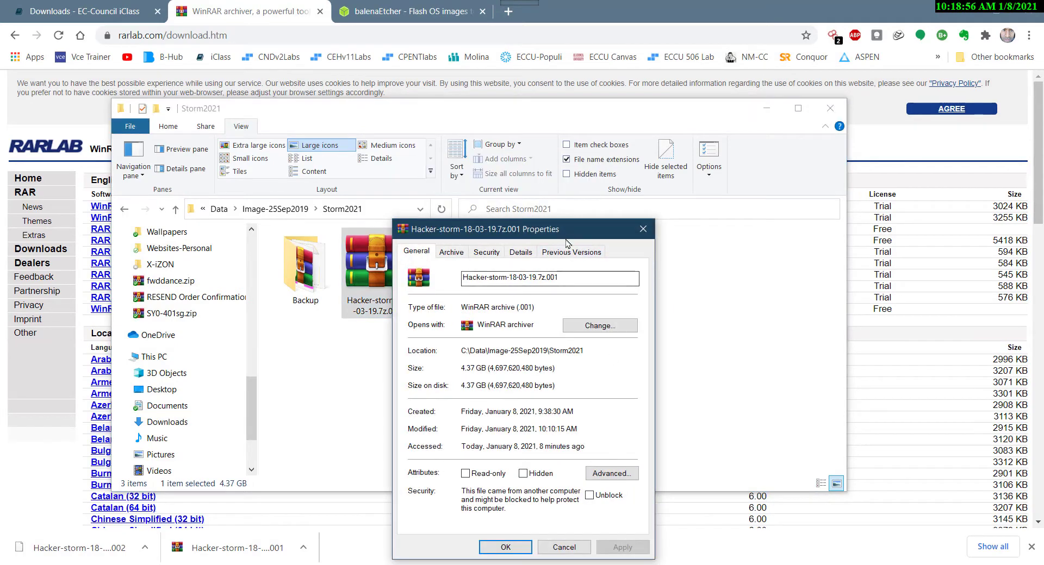
drag(569, 229, 560, 97)
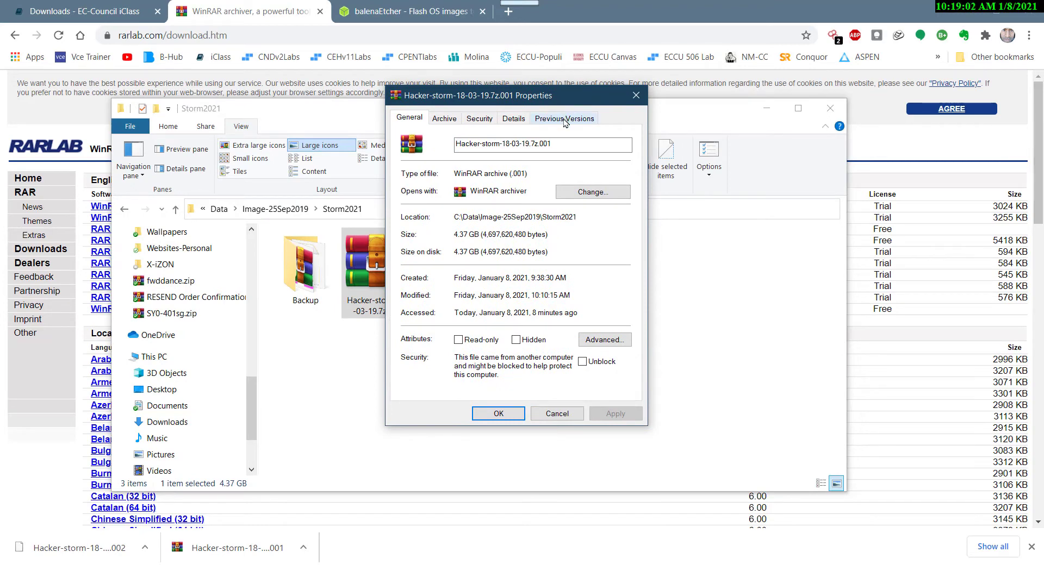
click(635, 95)
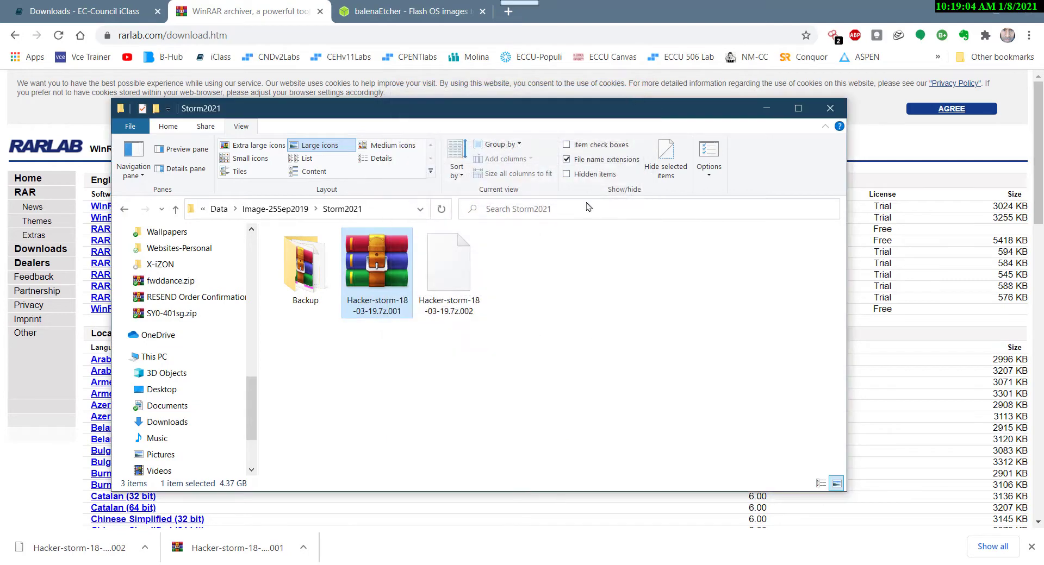
click(463, 281)
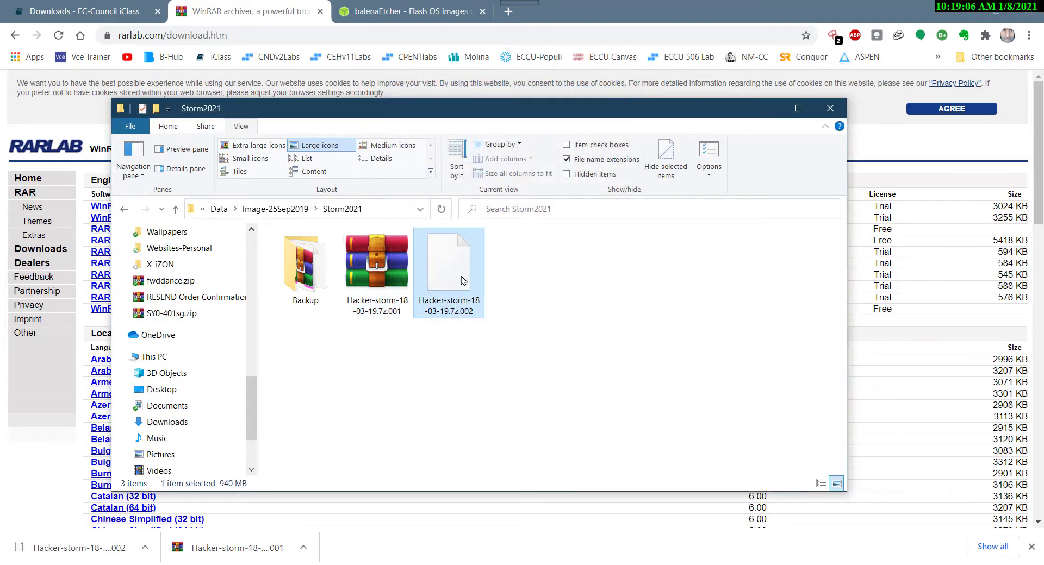
right_click(462, 280)
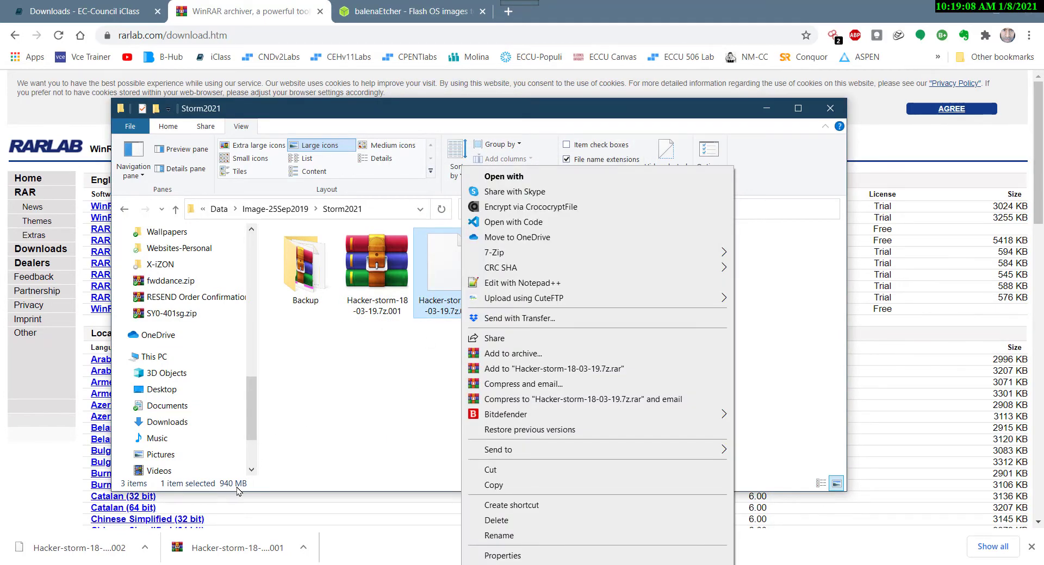
click(497, 555)
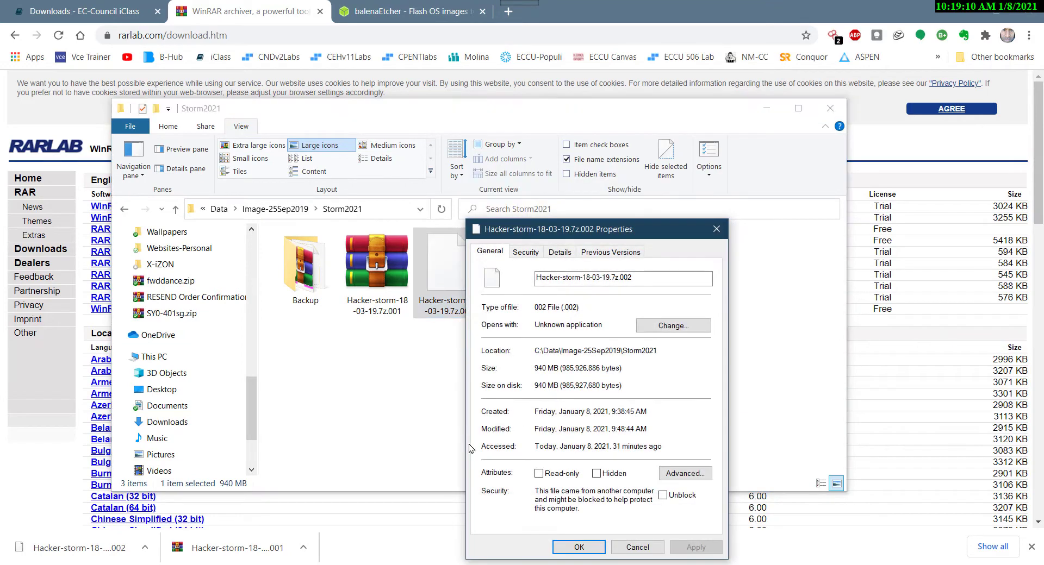
click(637, 547)
click(415, 373)
Extract Hacker-storm-18-03-19.7z.001 directly into the Storm2021 folder with WinRAR
click(402, 281)
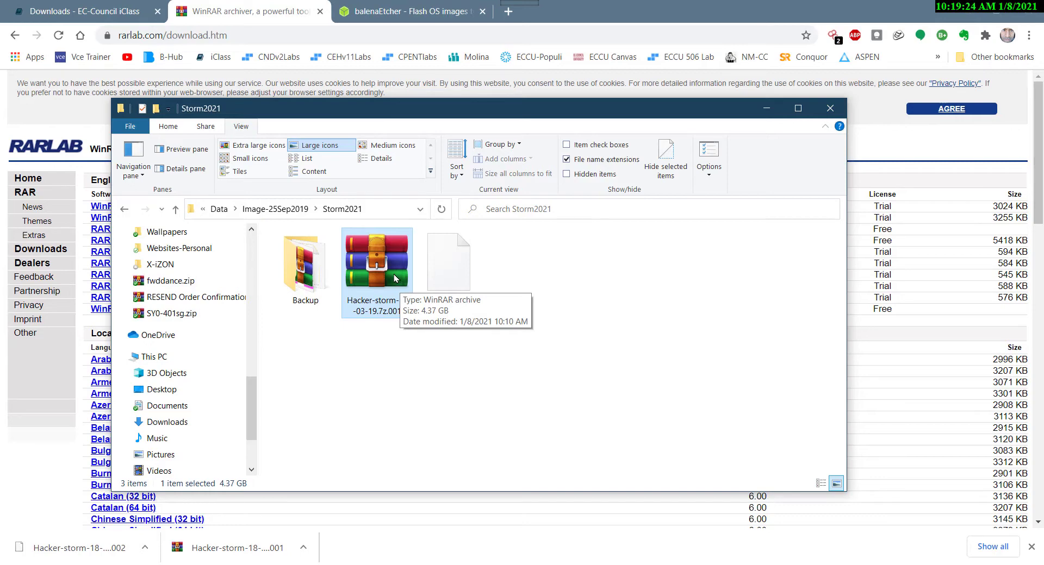
right_click(394, 274)
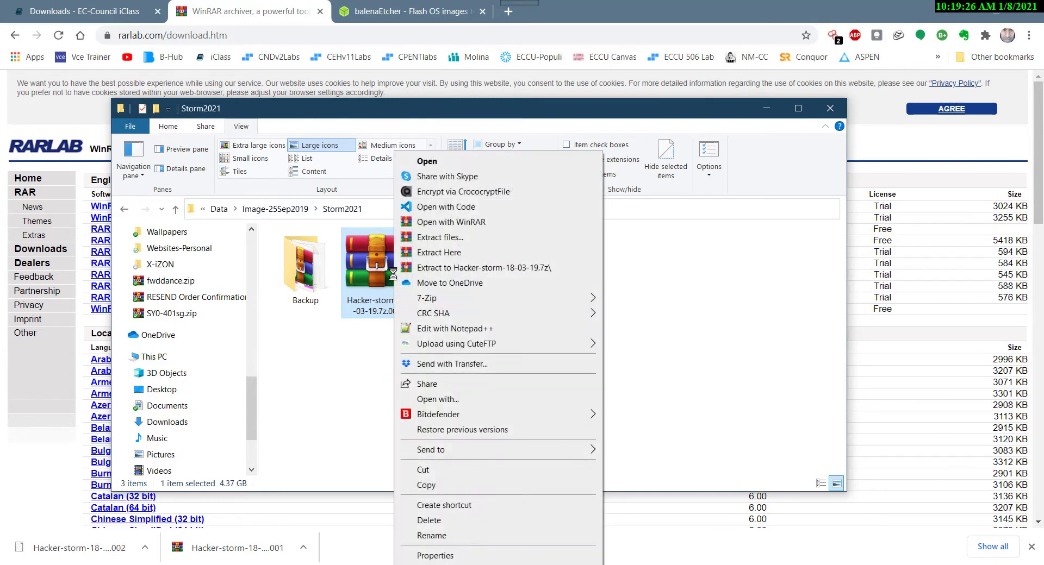
click(461, 255)
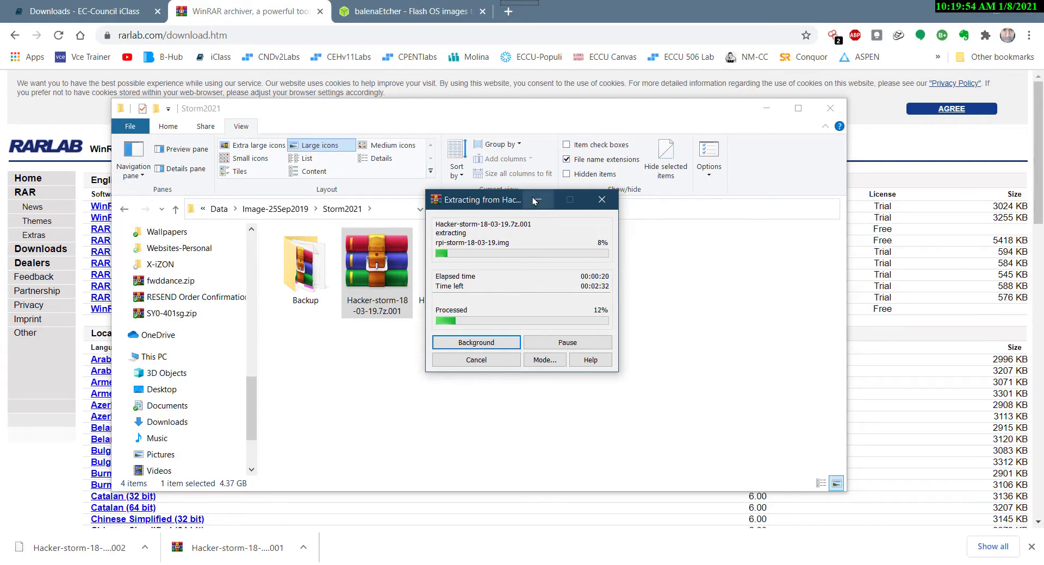
drag(511, 199, 669, 236)
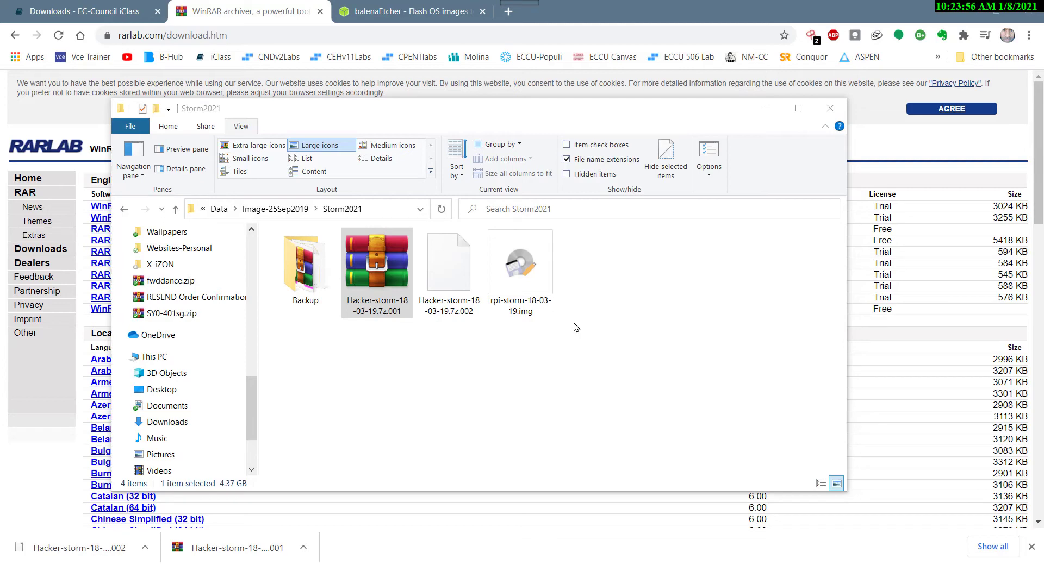
Select the extracted rpi-storm-18-03-19.img, and view the balenaEtcher page and the Kingston microSD card picture
click(528, 279)
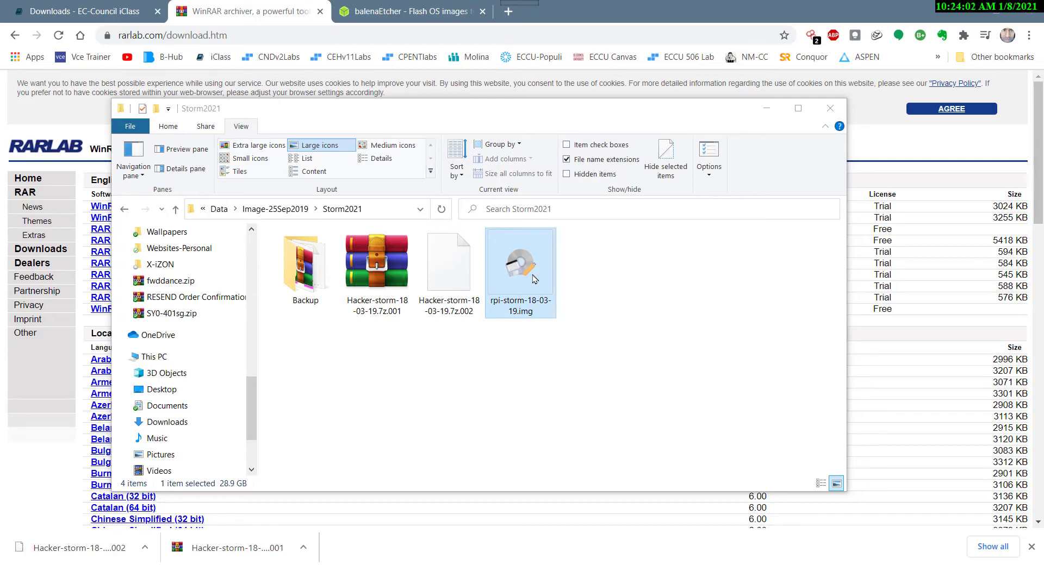
click(440, 12)
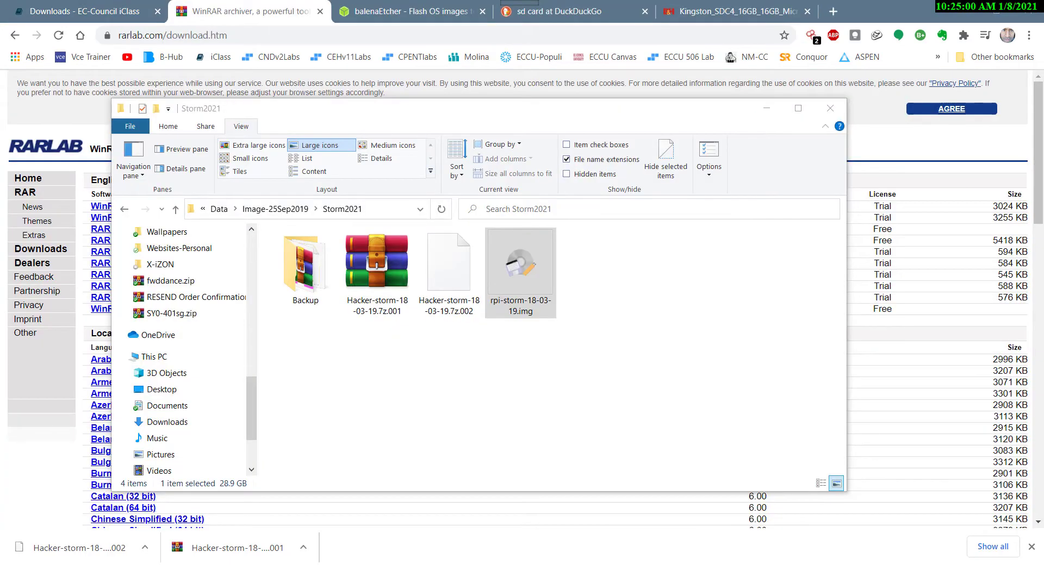
click(744, 12)
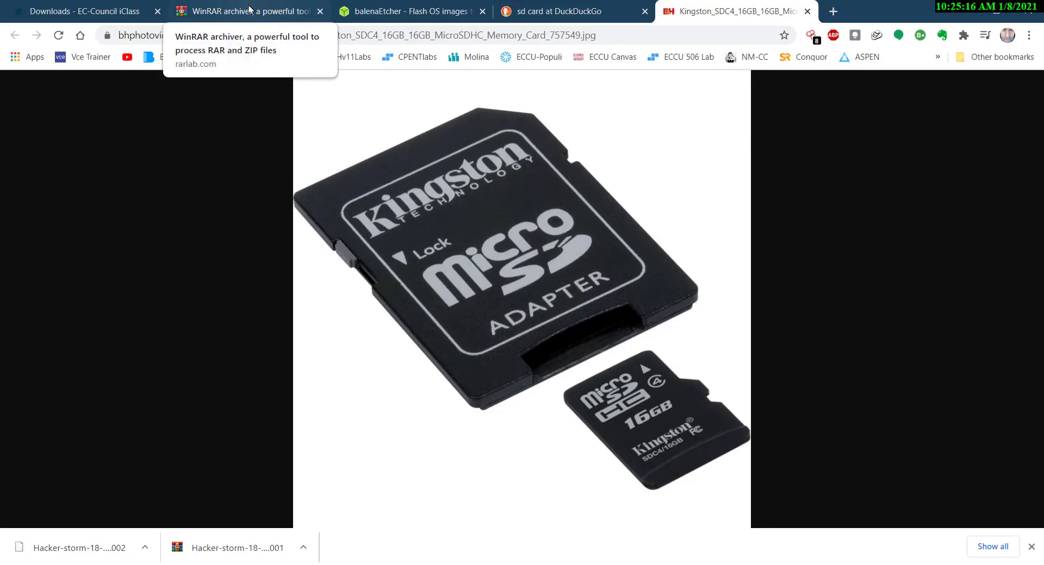
Minimize the browser windows, switch to balenaEtcher, and move its window lower over the Storm2021 folder
click(973, 13)
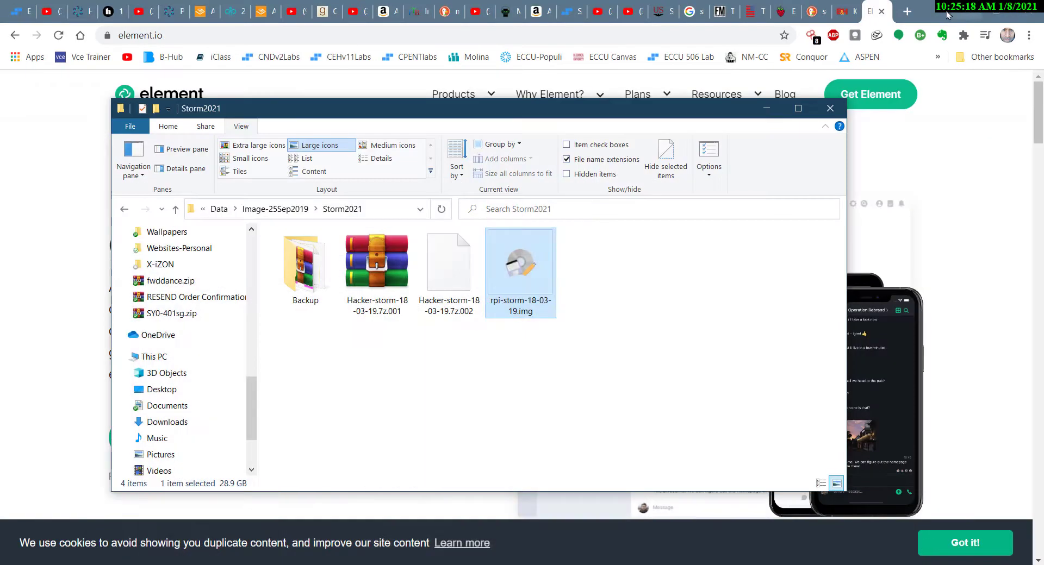
click(972, 13)
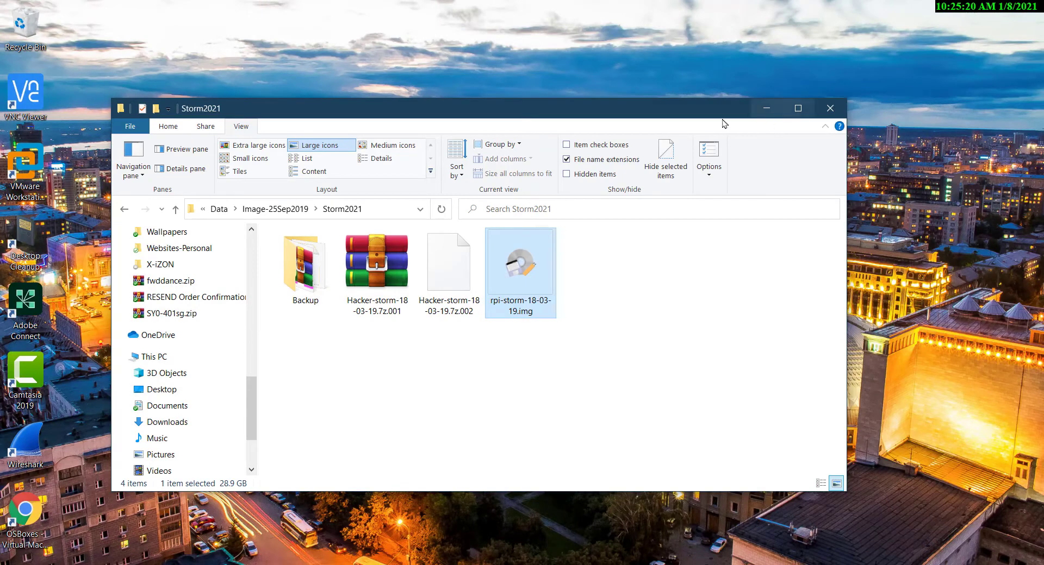
drag(652, 99, 675, 101)
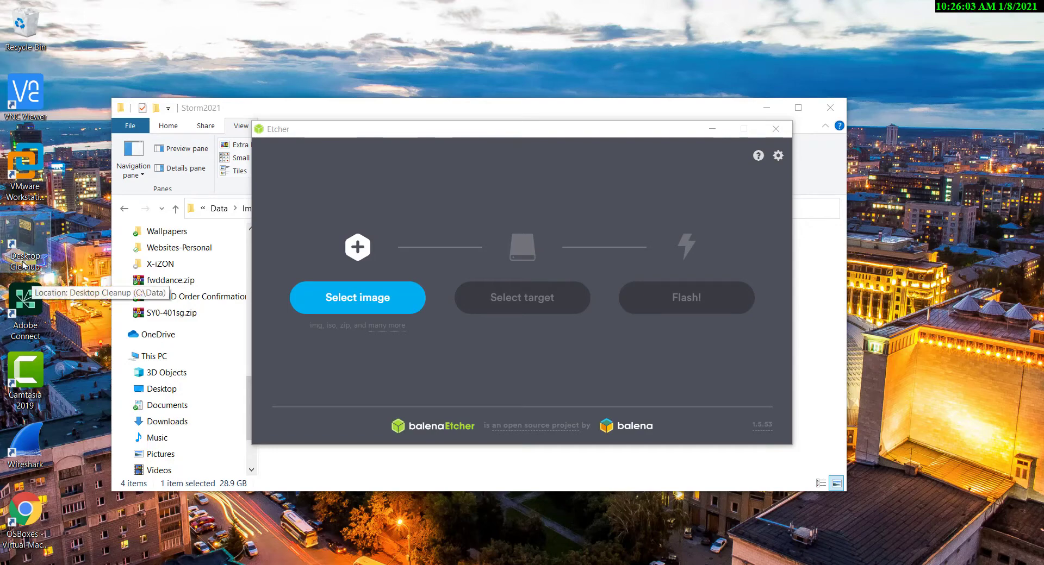
click(21, 243)
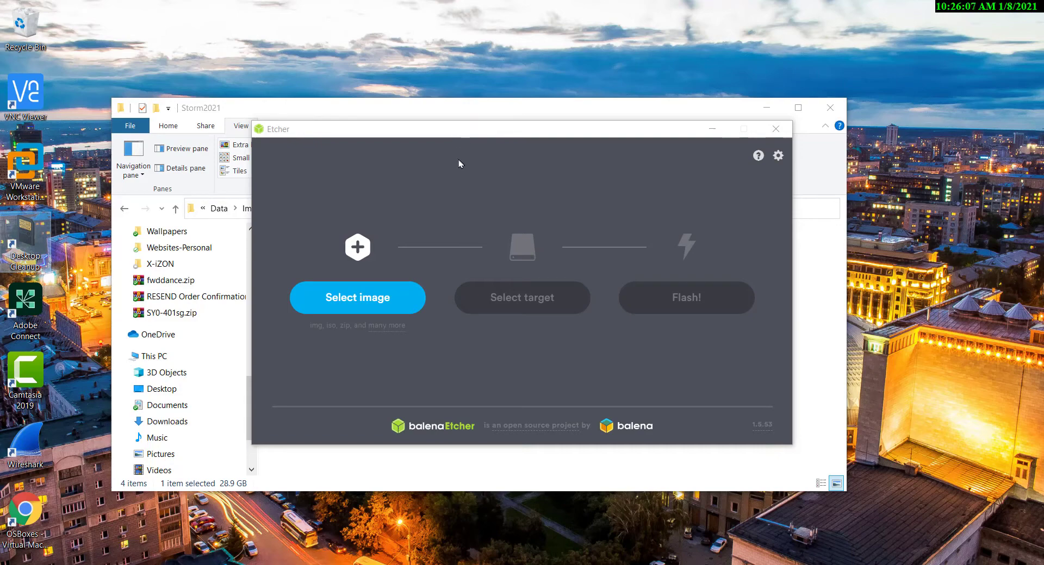
drag(464, 133, 315, 264)
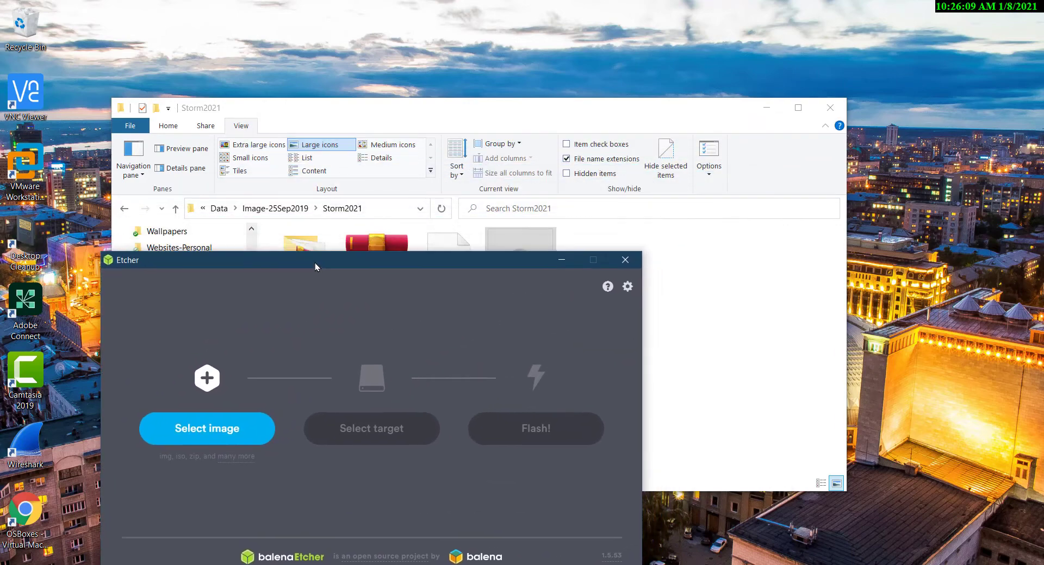
Copy the full path of the Storm2021 folder, and bring the Etcher window back to the middle of the desktop
click(396, 207)
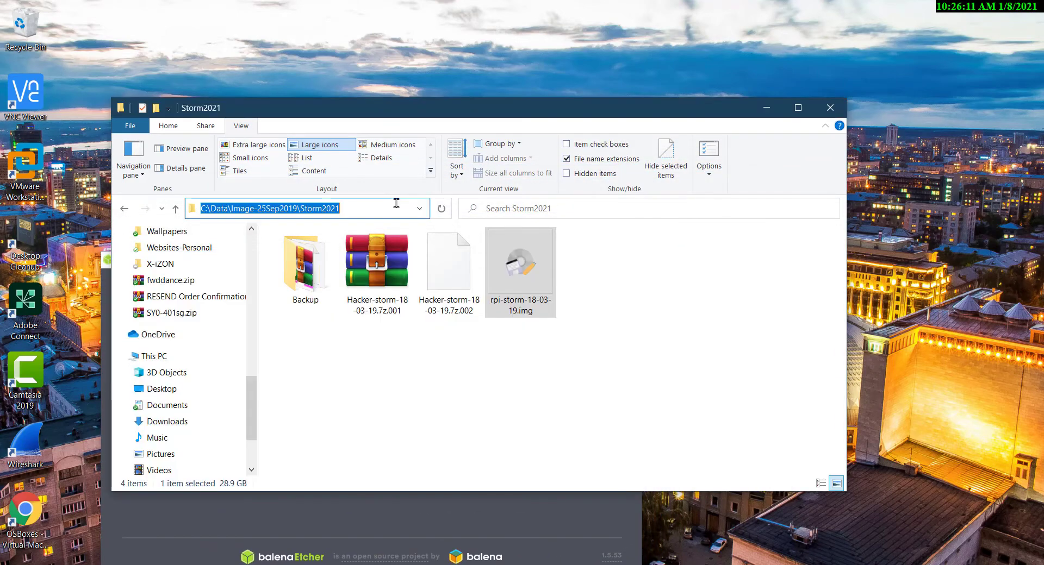
click(527, 516)
drag(512, 265, 609, 142)
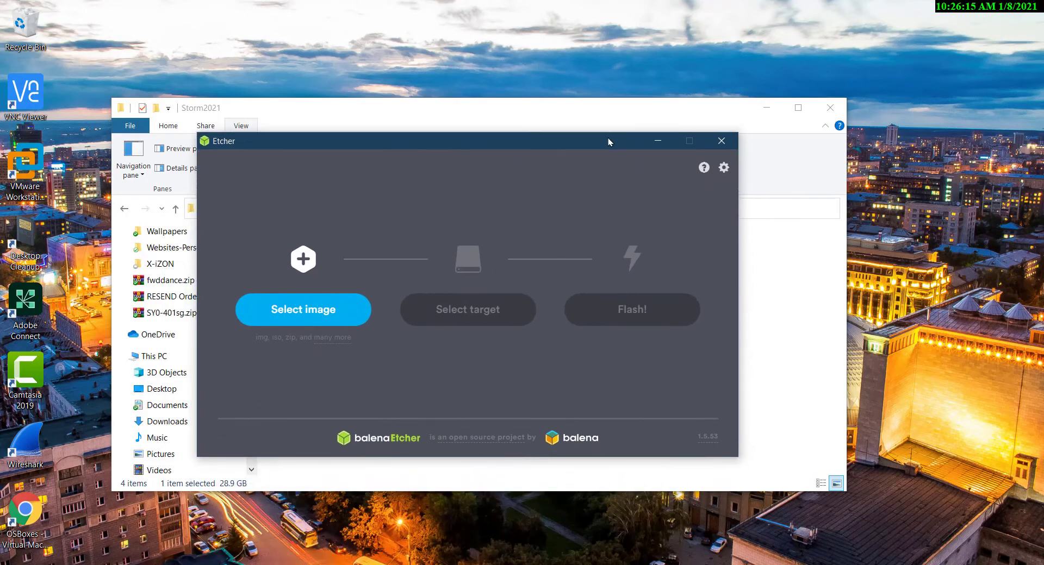
click(325, 314)
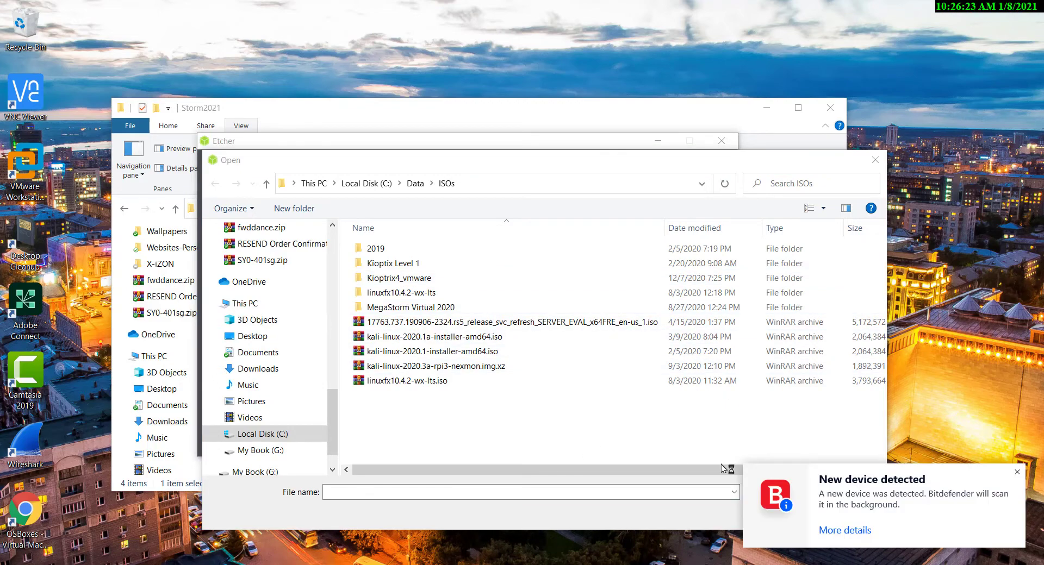
click(1017, 472)
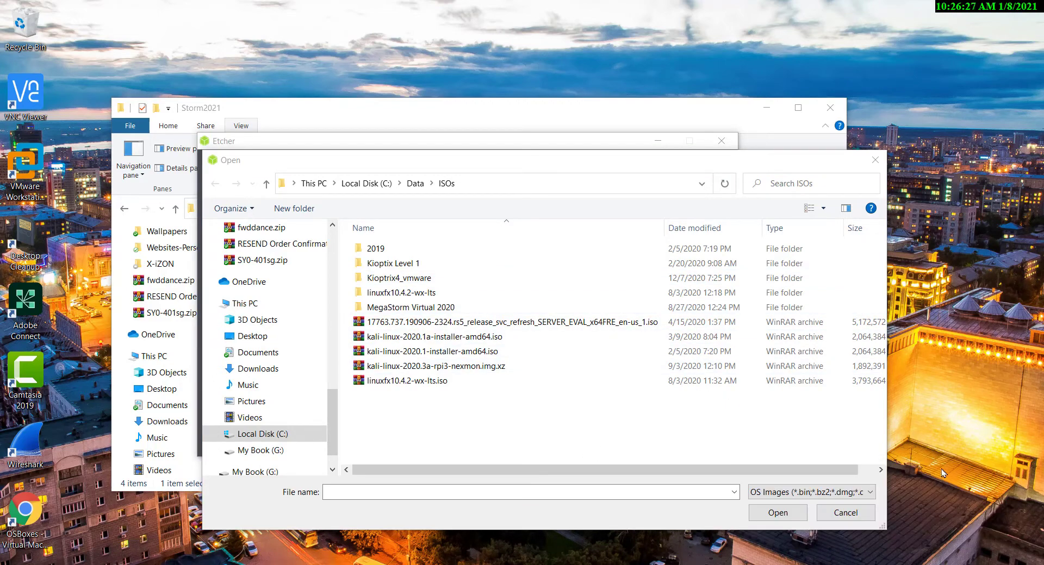
click(875, 161)
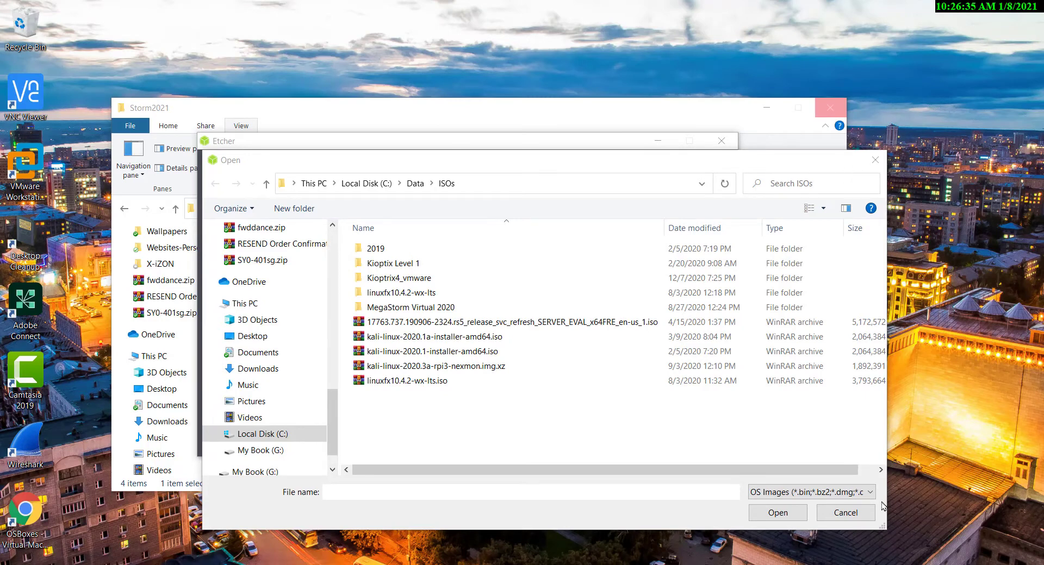
click(846, 519)
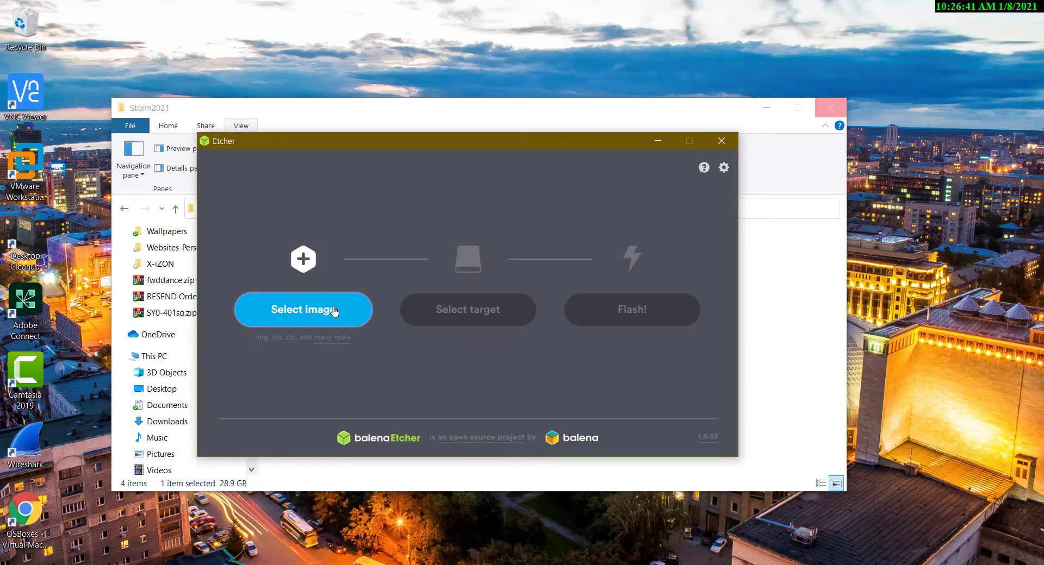
Load rpi-storm-18-03-19.img from C:\Data\Image-25Sep2019\Storm2021 as the image in Etcher
click(289, 308)
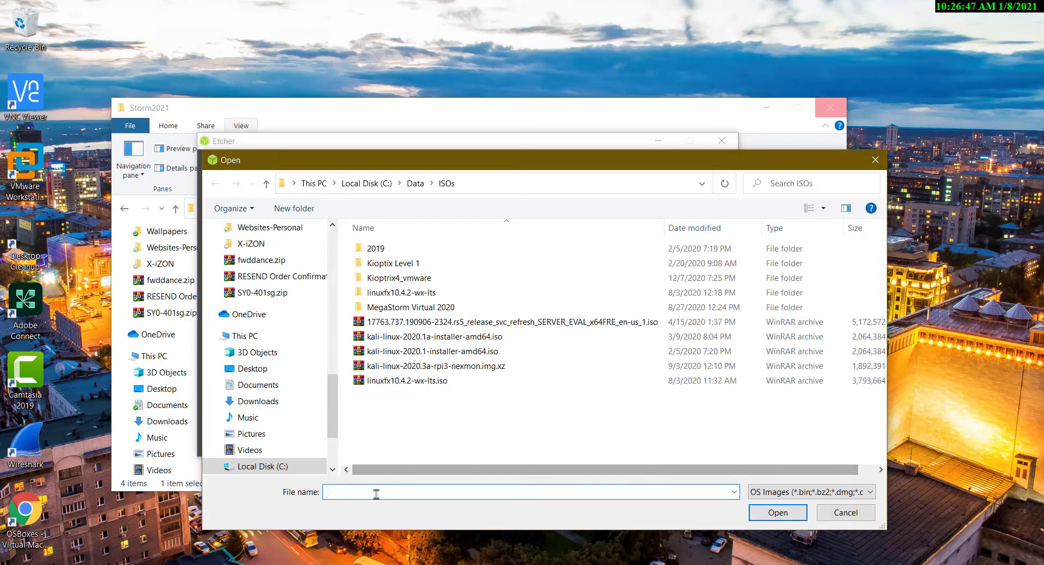
text(C:\Data\Image-25Sep2019\Storm2021)
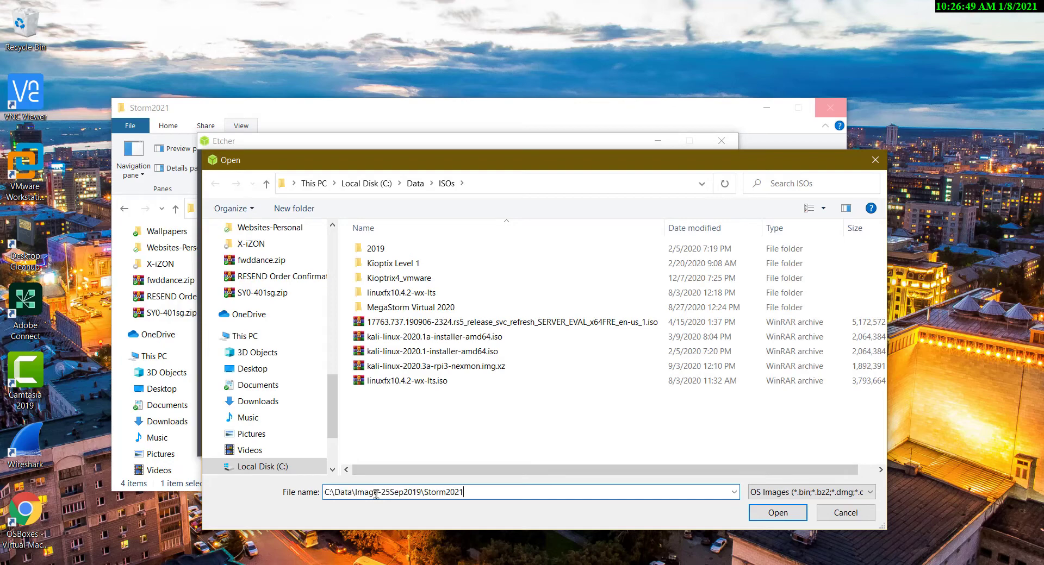
key(Return)
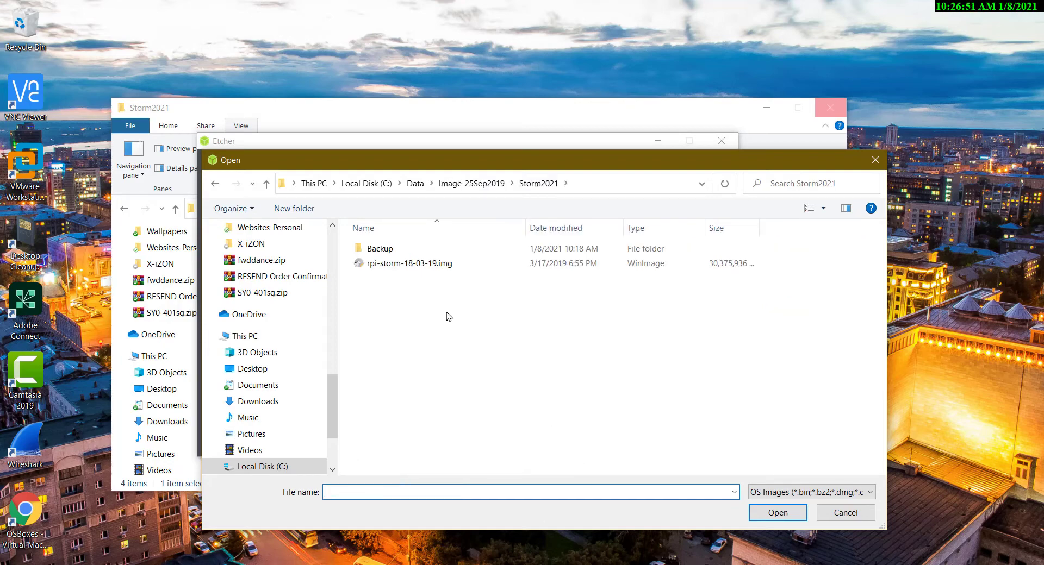
click(450, 266)
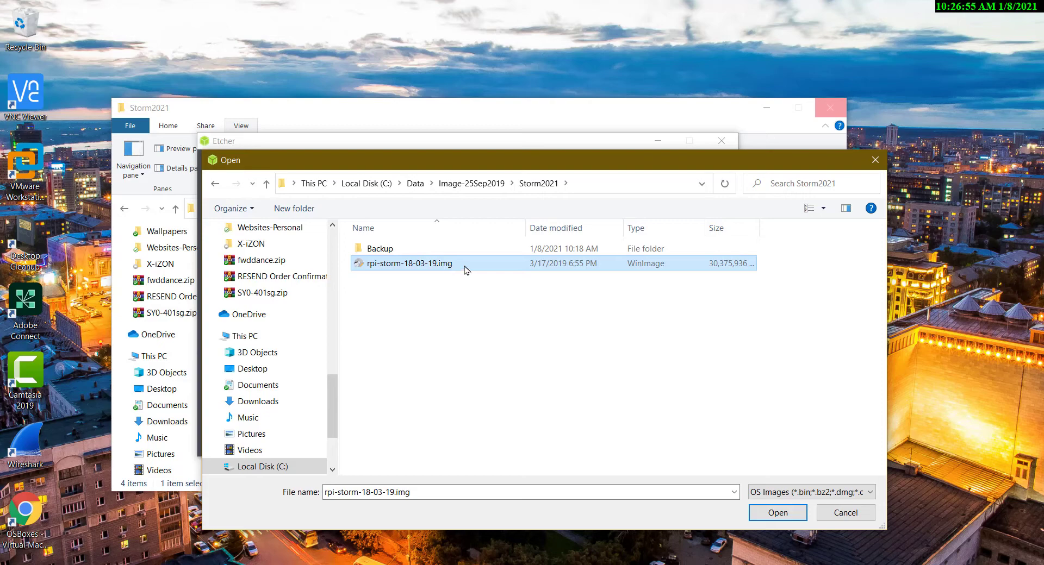
double_click(462, 266)
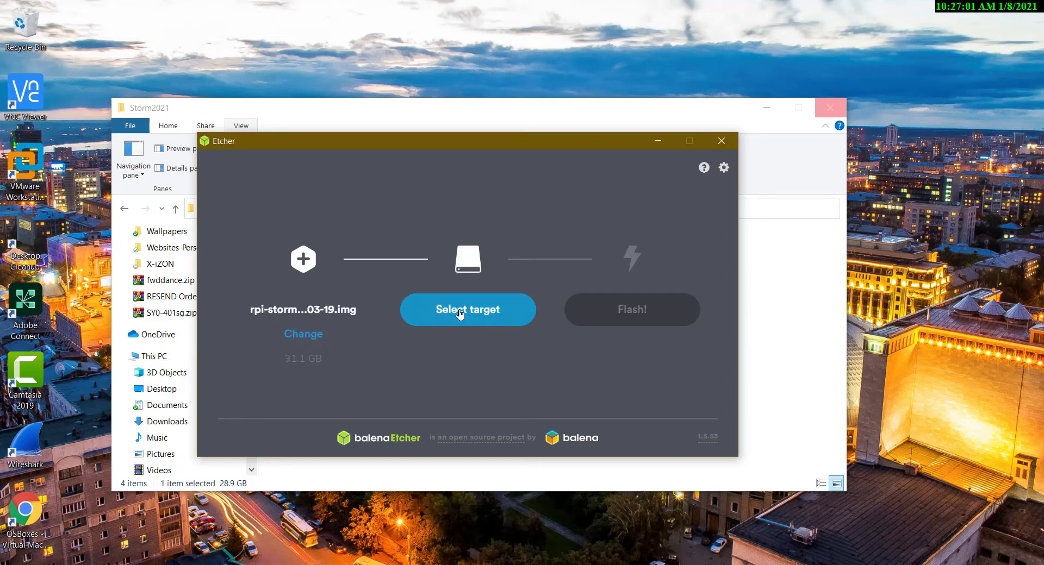
Choose the 31.91 GB SD SCSI Disk Device (F:\) as the flash target
click(459, 313)
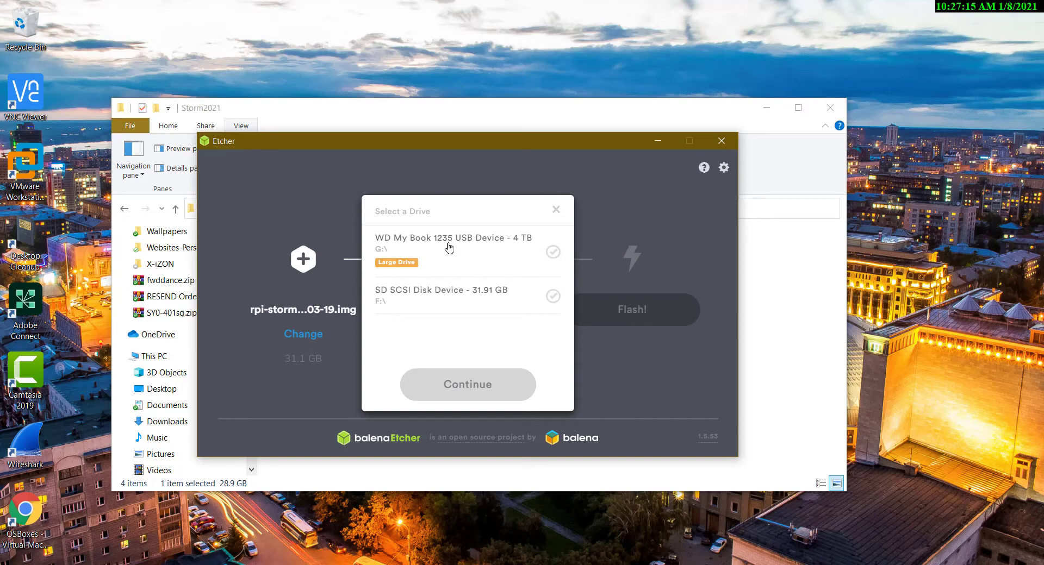
click(447, 298)
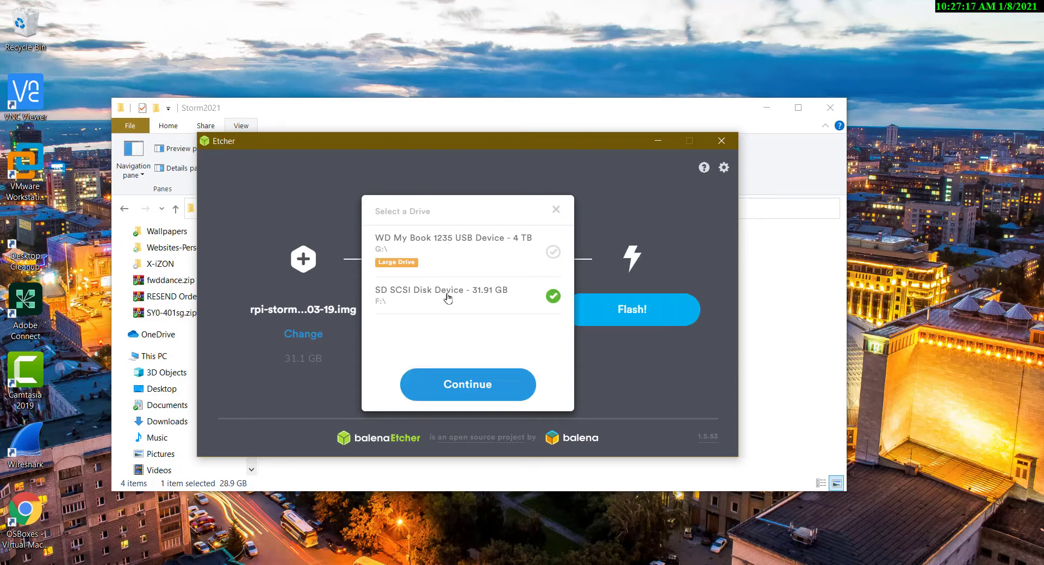
click(469, 391)
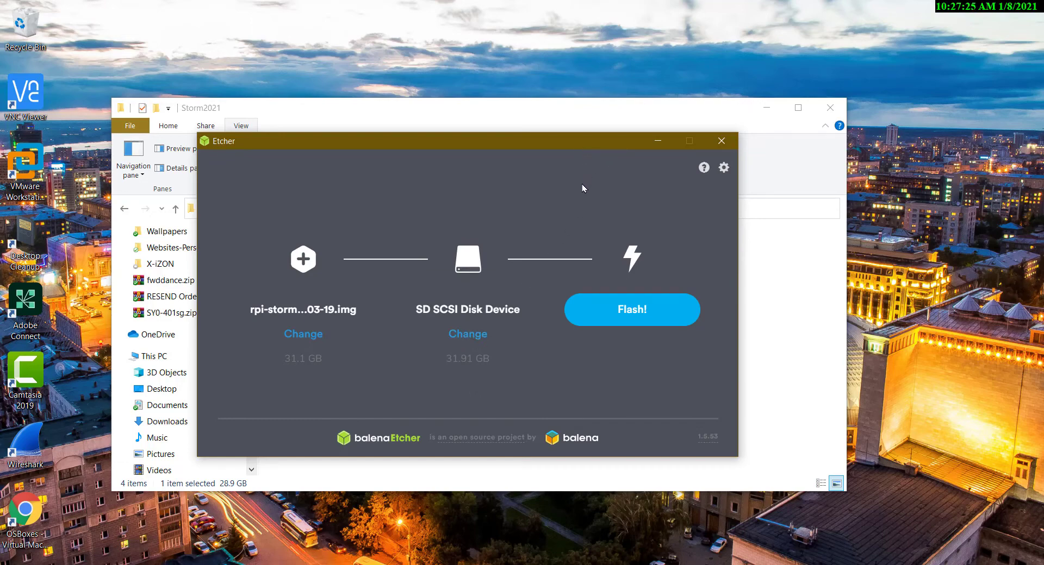
Flash the image to the SD card, and close Etcher once flashing is finished
click(617, 317)
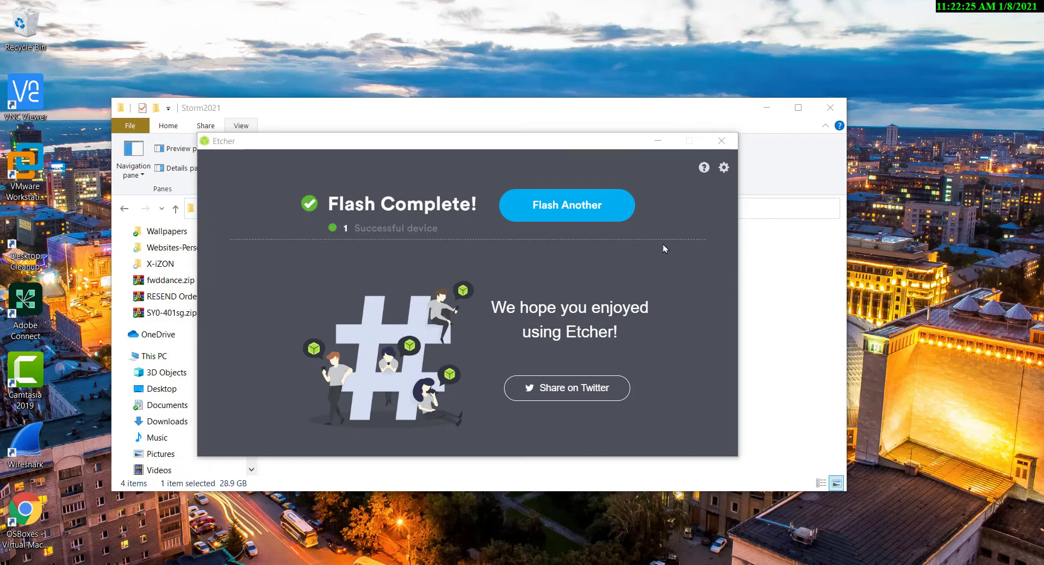
click(579, 219)
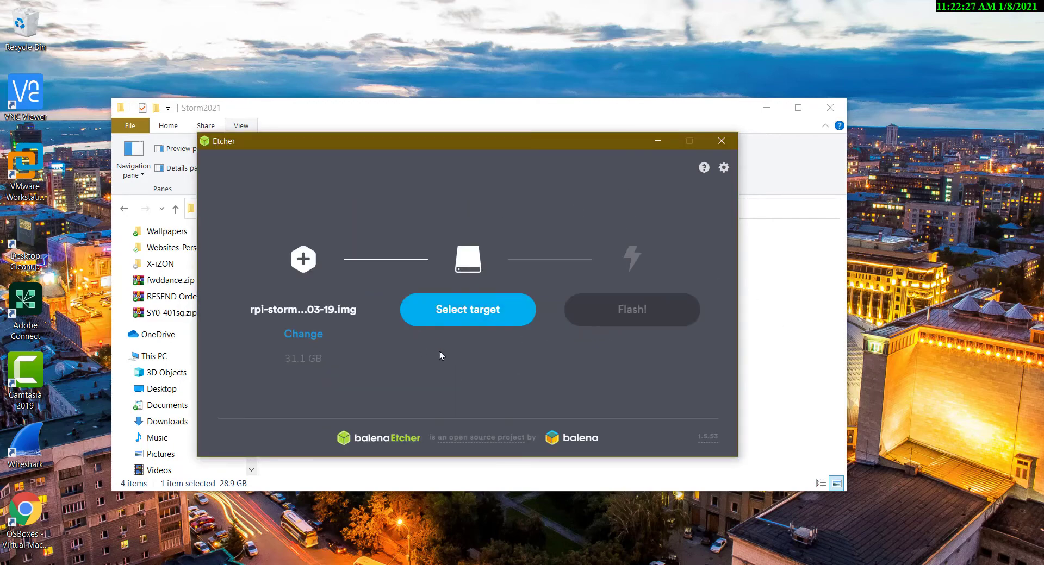
click(720, 142)
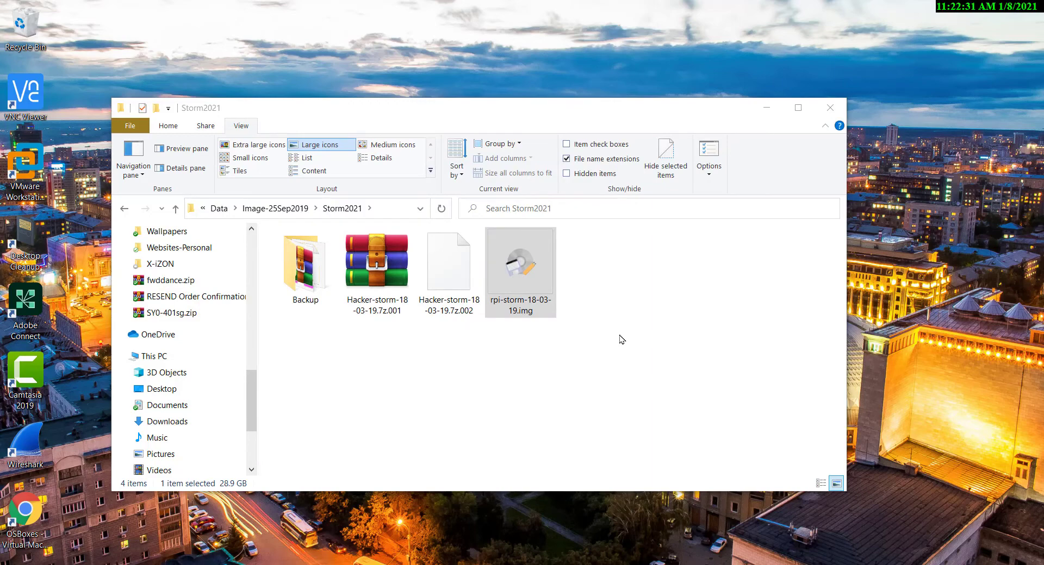